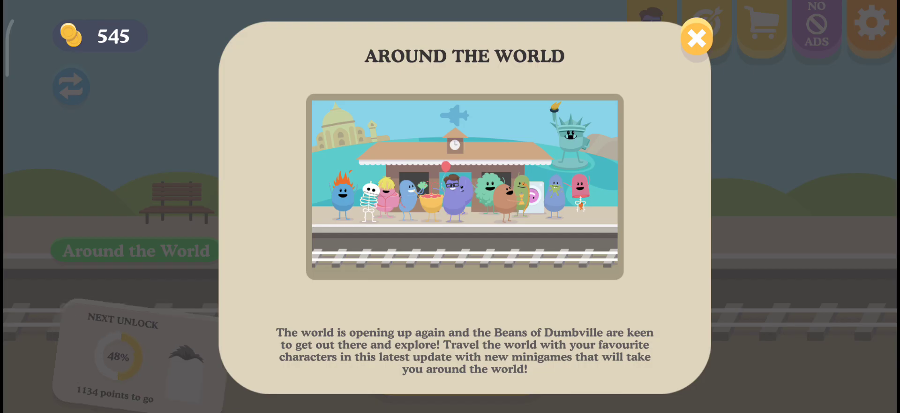
Dismiss the Around the World update notice, play the round, and pause it.
click(696, 39)
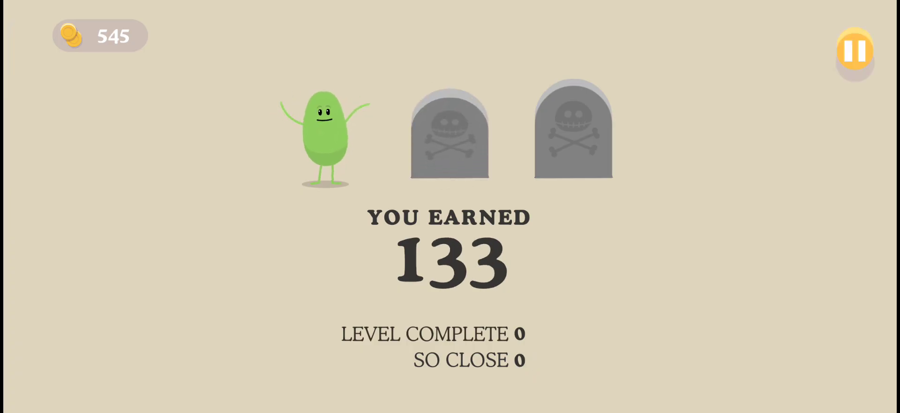
click(854, 49)
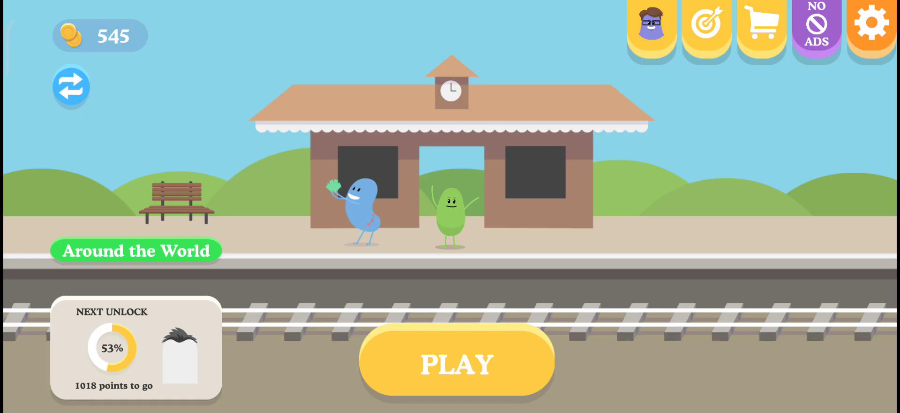
Quit to the station, start a new game with PLAY, and skip the advertisement video.
click(458, 364)
click(446, 392)
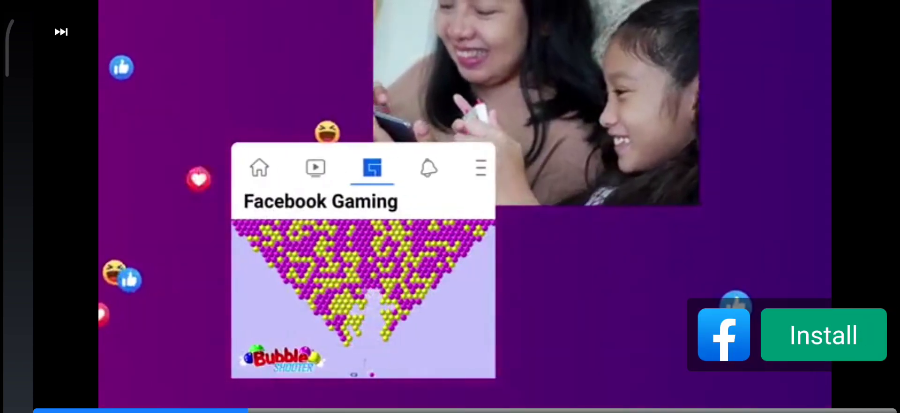
click(61, 31)
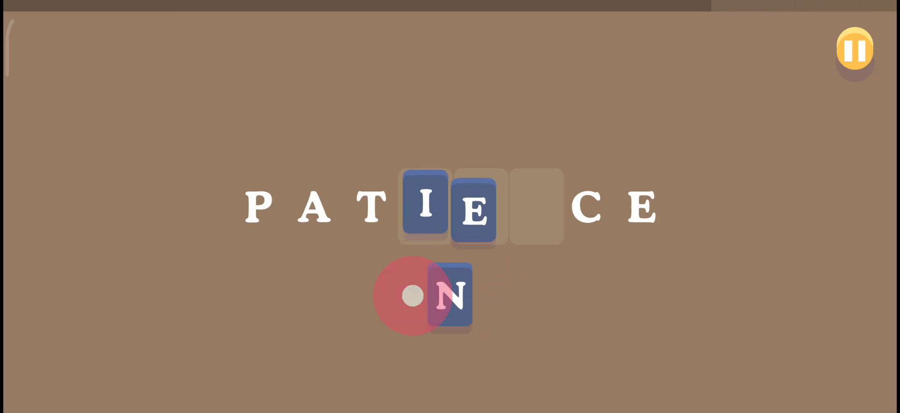
Fill in the missing I, E and N tiles to complete PATIENCE.
click(454, 300)
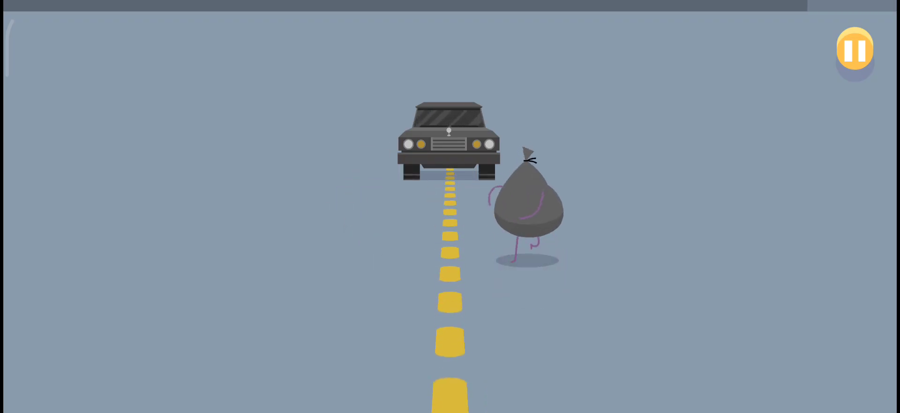
Swipe the bean between lanes to dodge the traffic cones until Slip, Slop, Slap begins.
drag(563, 352, 488, 352)
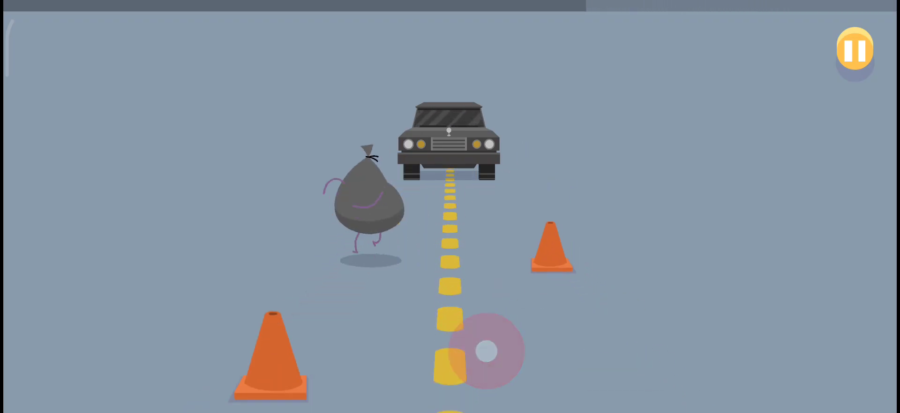
mouse_move(598, 338)
mouse_down()
mouse_move(698, 336)
mouse_move(589, 322)
mouse_up()
drag(589, 362, 689, 352)
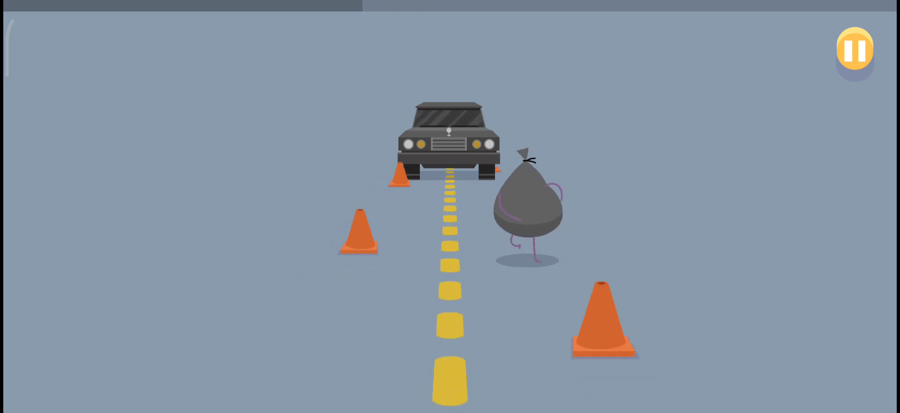
drag(633, 366, 515, 379)
drag(563, 331, 676, 328)
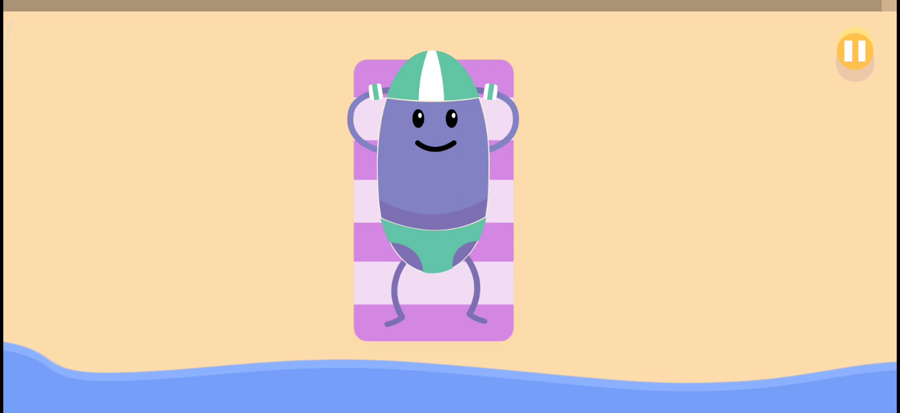
Rub sunscreen down over the sunbathing bean and play until all lives are lost.
mouse_move(415, 102)
mouse_down()
mouse_move(460, 213)
mouse_move(380, 249)
mouse_move(464, 302)
mouse_up()
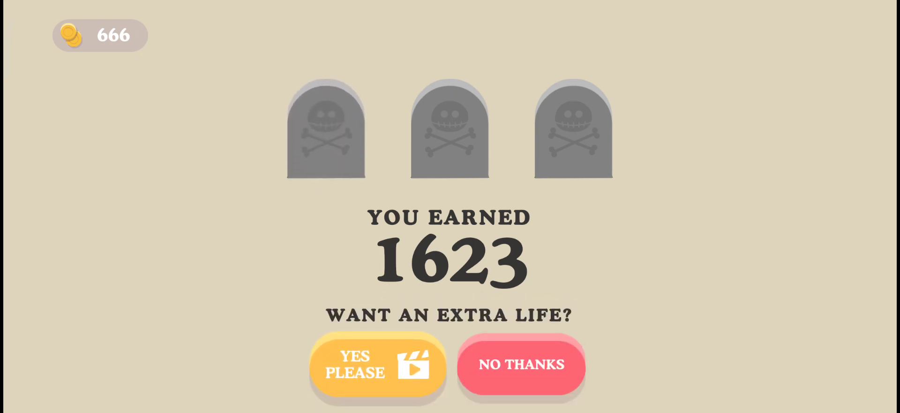
Decline the extra life, claim the Hair unlock reward, and refuse the extra points offer.
click(527, 364)
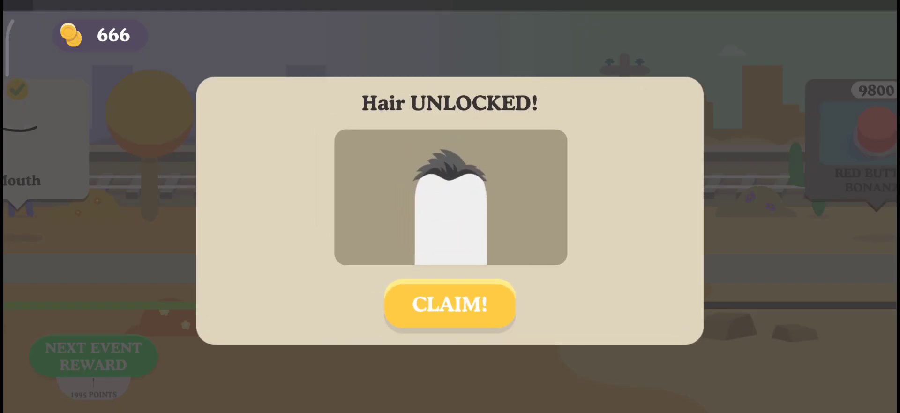
click(452, 302)
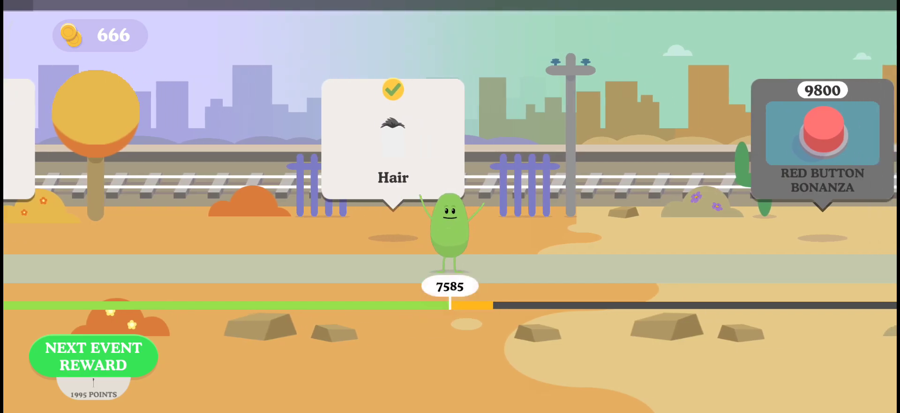
click(573, 379)
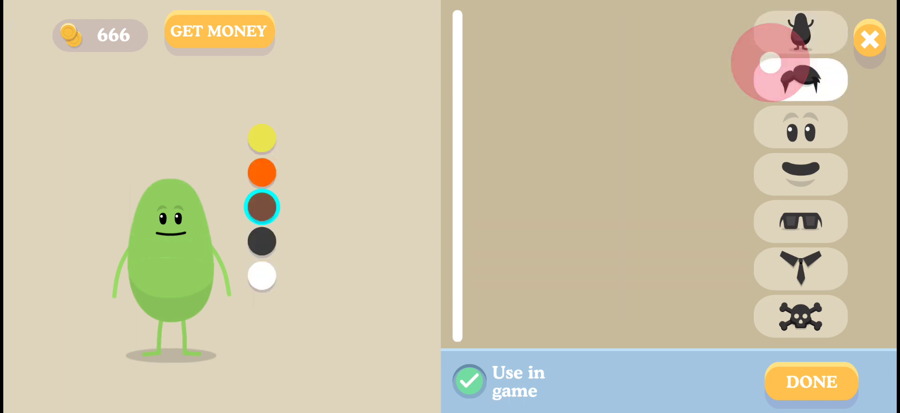
scroll(679, 176, down, 10)
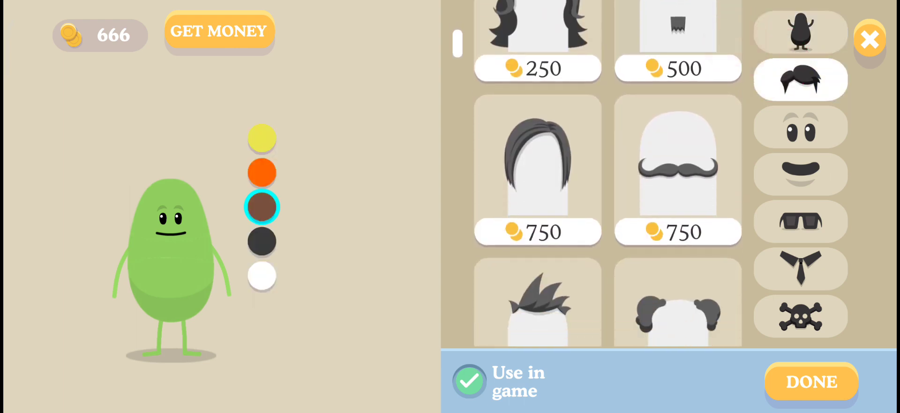
scroll(702, 184, down, 8)
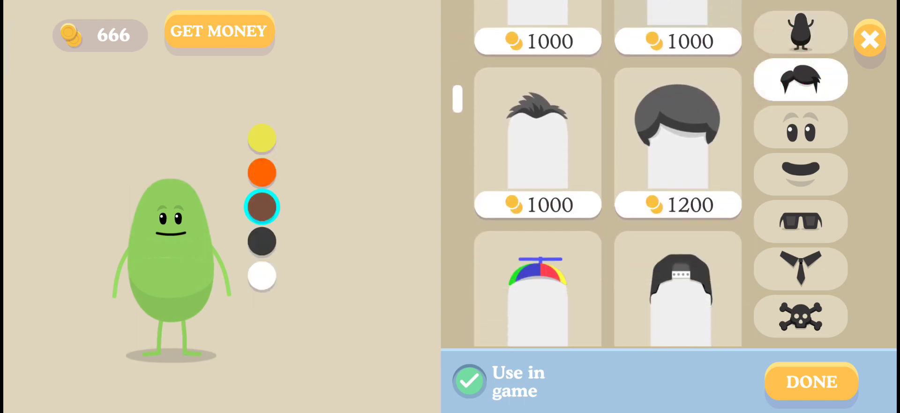
scroll(689, 183, down, 10)
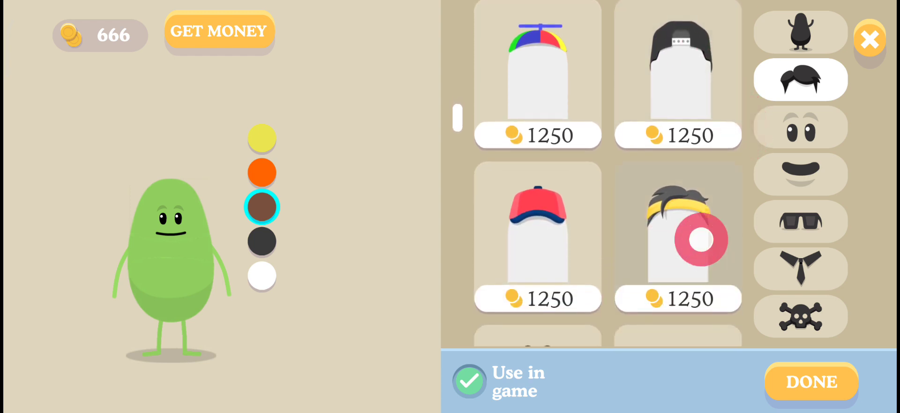
scroll(679, 183, down, 10)
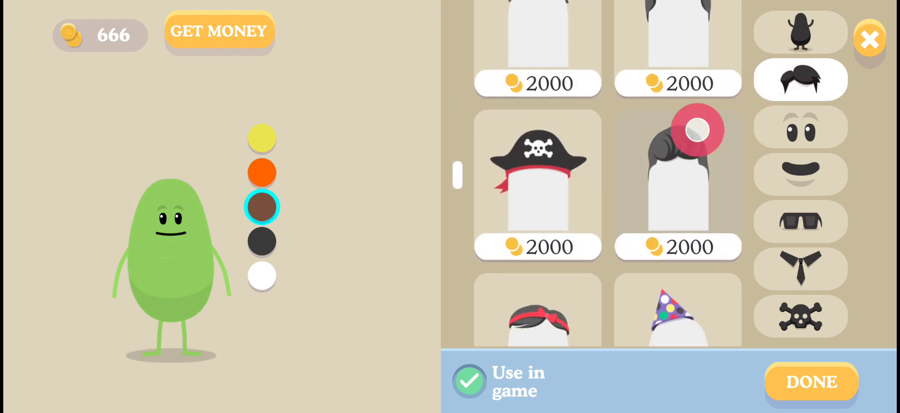
scroll(679, 183, down, 10)
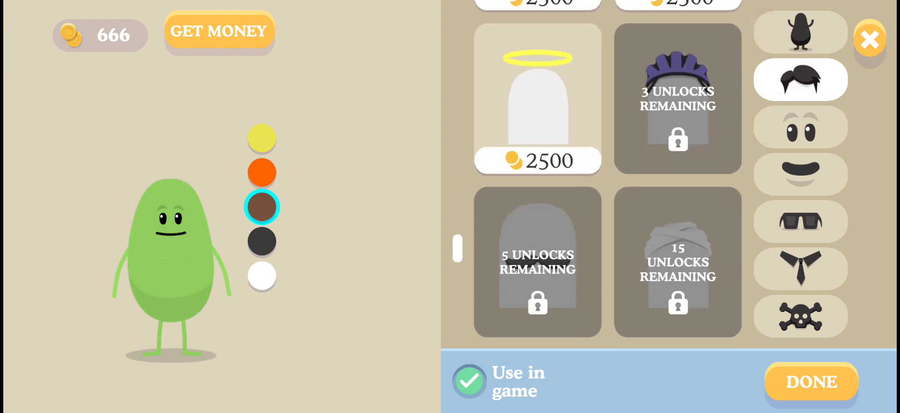
scroll(679, 183, down, 10)
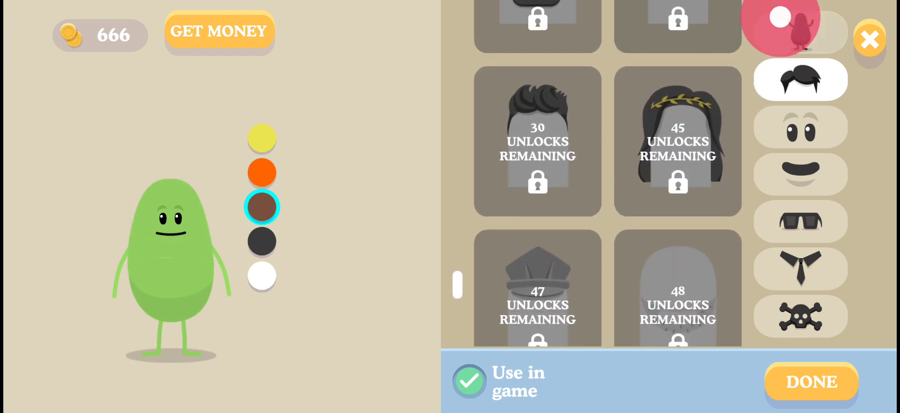
scroll(679, 233, up, 5)
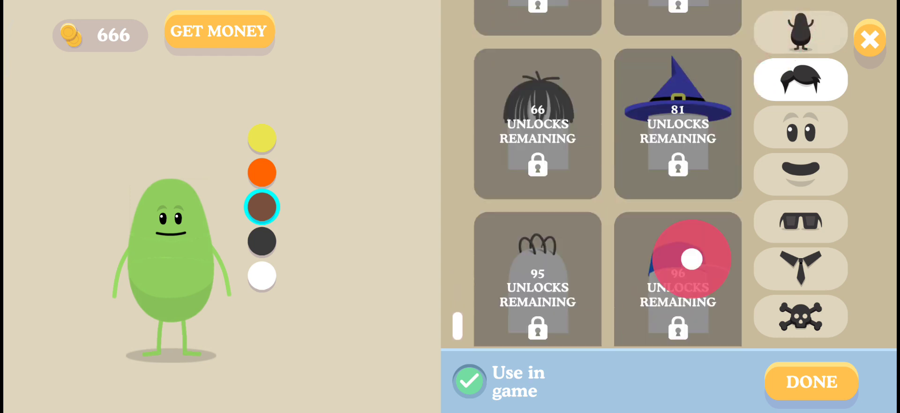
scroll(693, 225, up, 10)
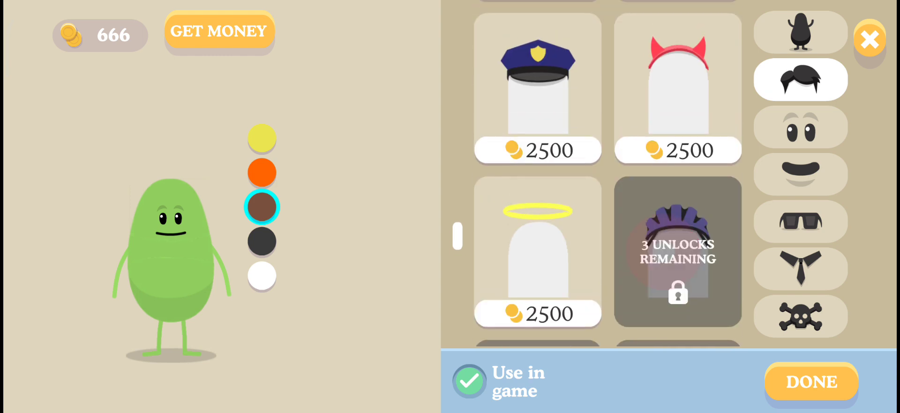
scroll(679, 212, up, 10)
scroll(609, 211, up, 5)
scroll(608, 212, up, 3)
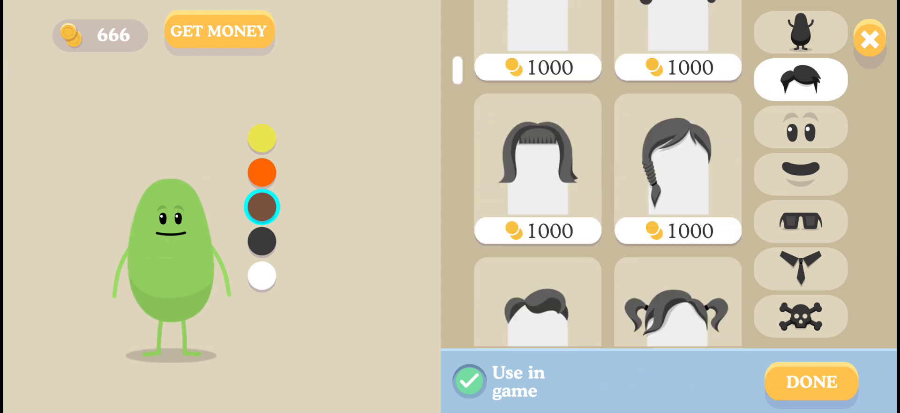
scroll(675, 212, down, 5)
scroll(663, 140, down, 5)
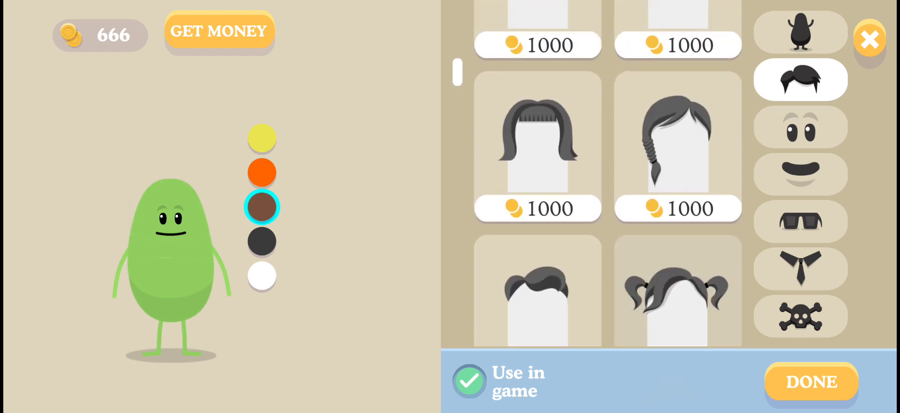
scroll(619, 211, up, 5)
scroll(598, 190, up, 5)
Give the bean the first hairstyle in black and a blue pear-shaped body.
click(549, 89)
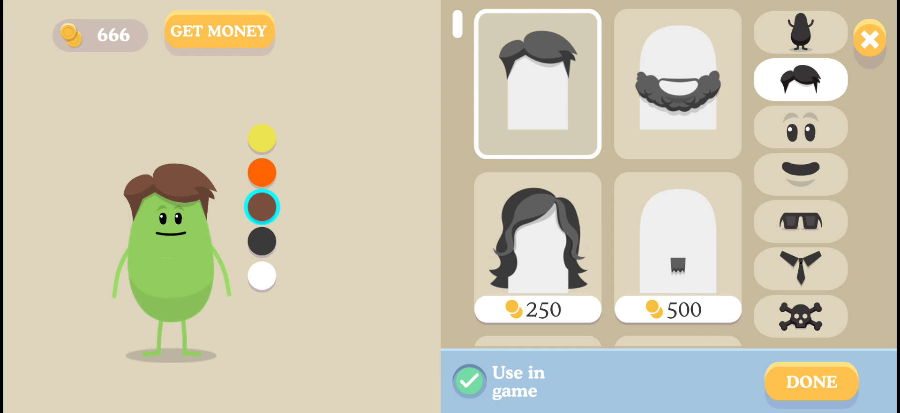
click(263, 241)
click(800, 33)
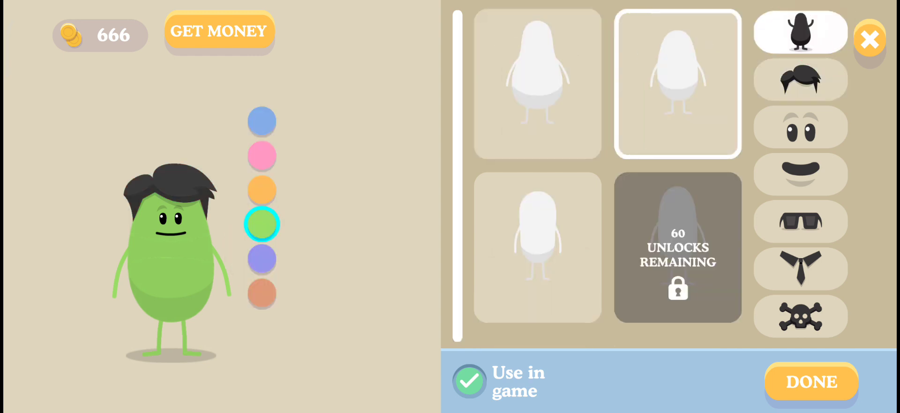
click(538, 83)
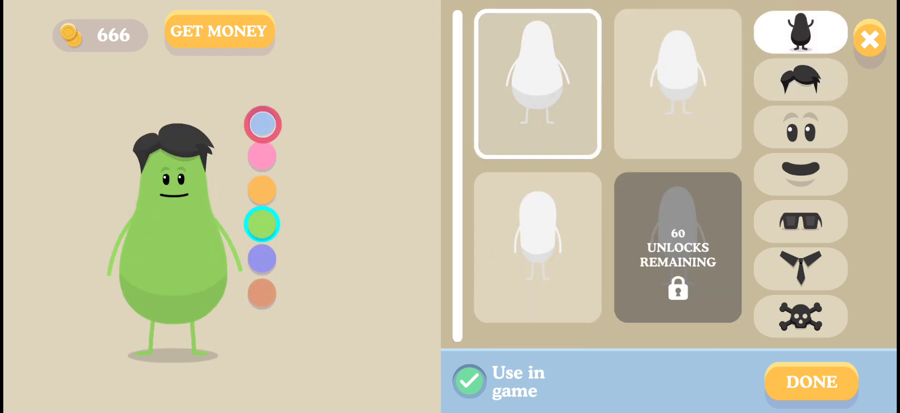
click(263, 123)
Browse the mouth, glasses and neckwear options without changing them.
click(800, 171)
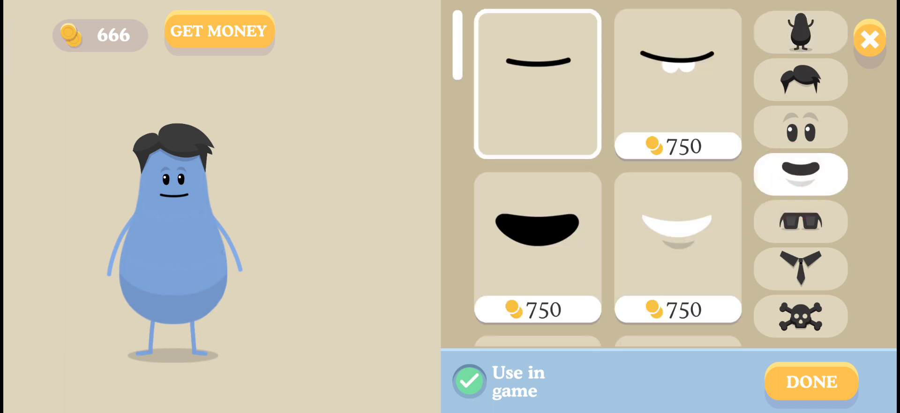
click(801, 222)
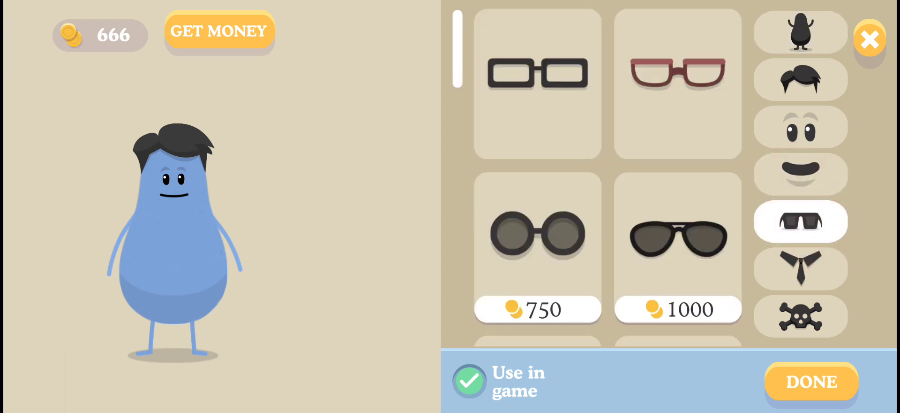
scroll(713, 175, down, 5)
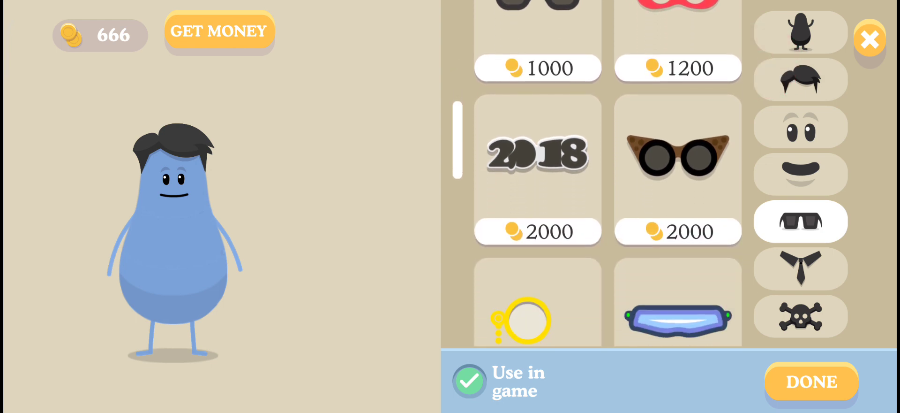
click(800, 269)
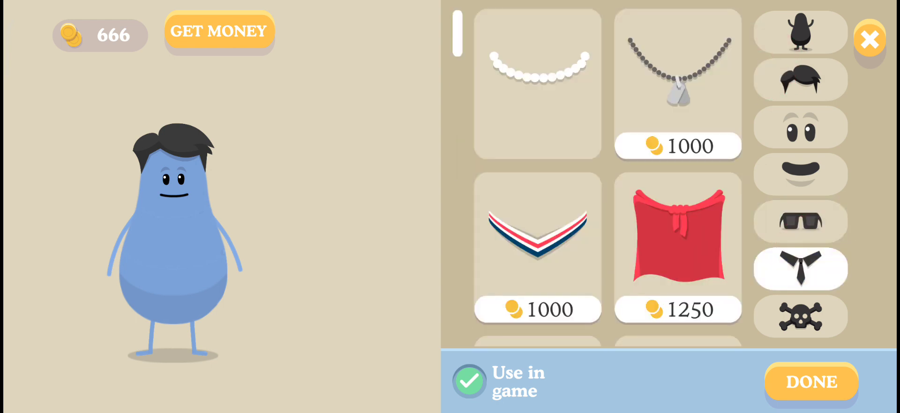
Preview the splat, bear and dotted-trail death effects, returning to the free tombstone.
click(813, 308)
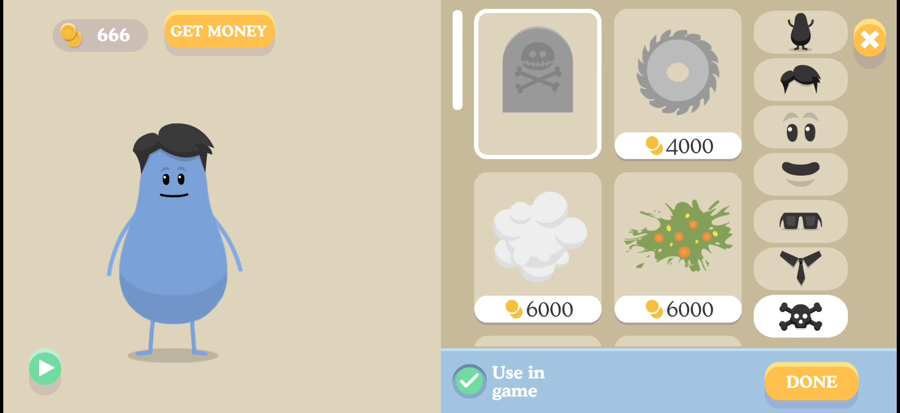
click(679, 235)
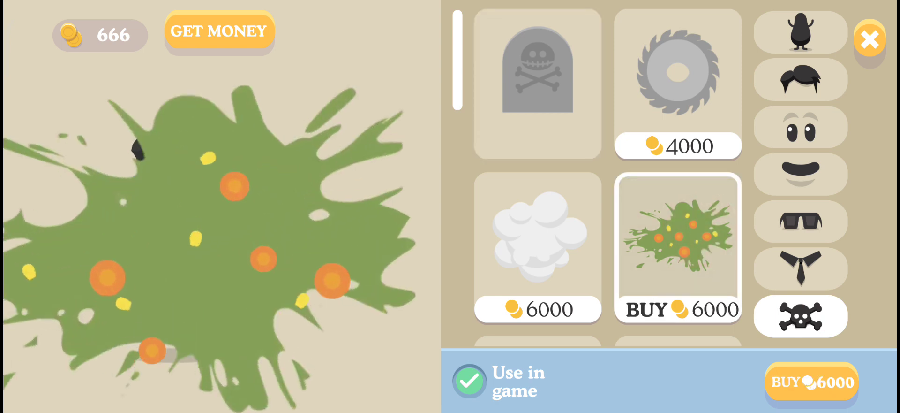
click(538, 84)
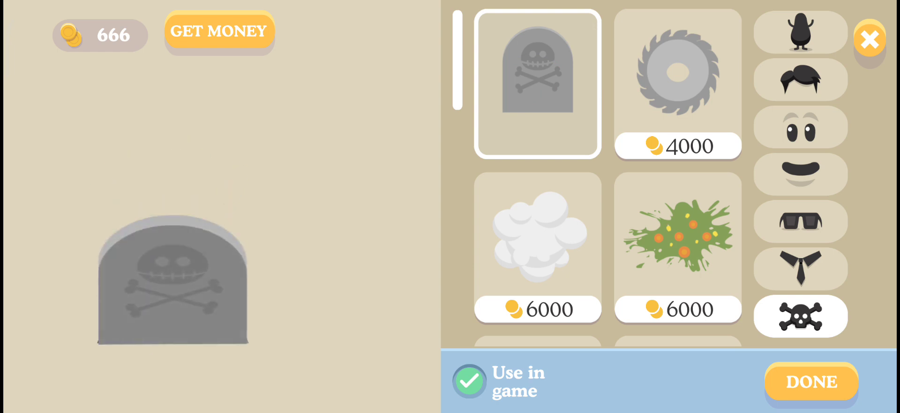
scroll(679, 176, down, 5)
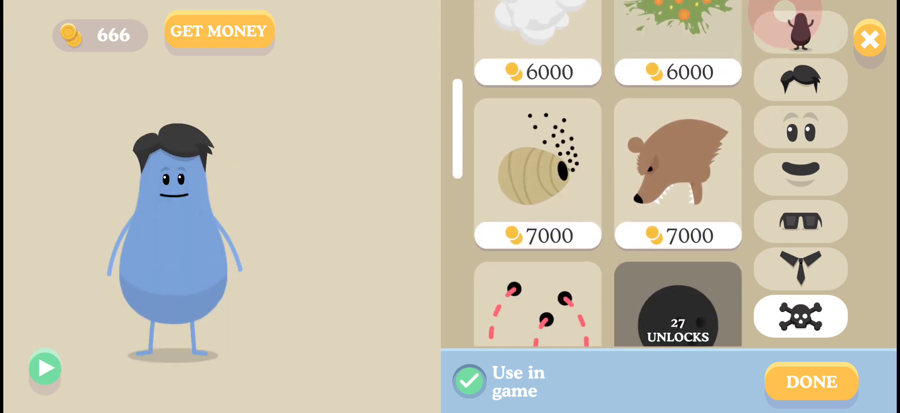
click(665, 113)
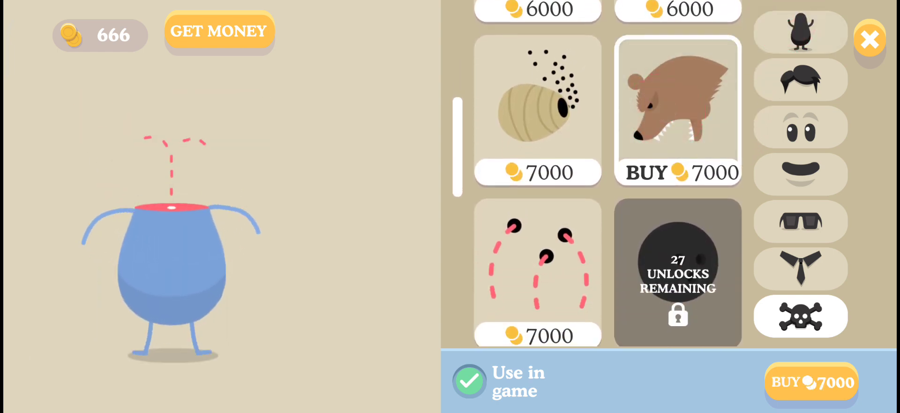
click(538, 271)
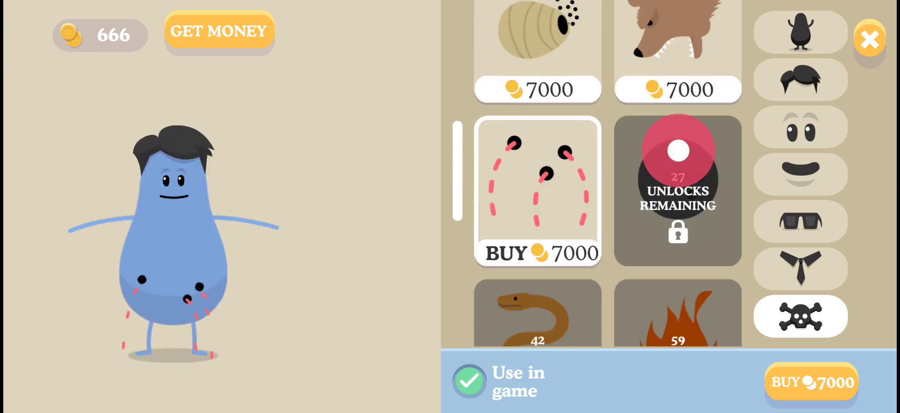
scroll(678, 212, down, 5)
mouse_move(678, 281)
mouse_down()
mouse_move(679, 57)
mouse_move(679, 359)
mouse_up()
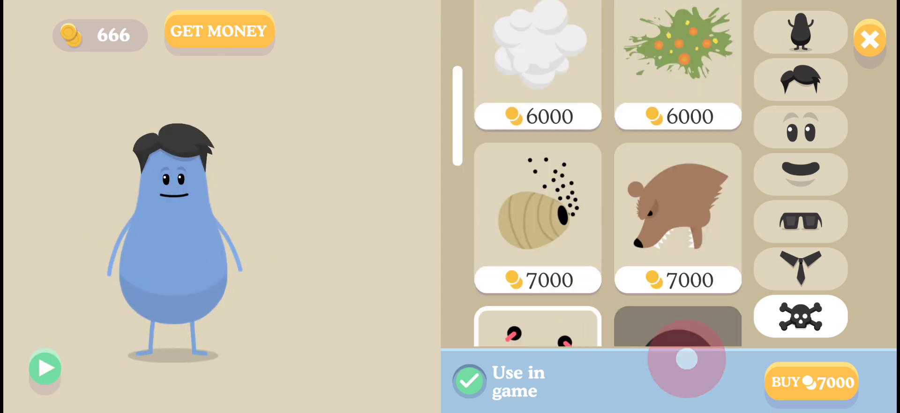
drag(679, 105, 679, 316)
click(571, 107)
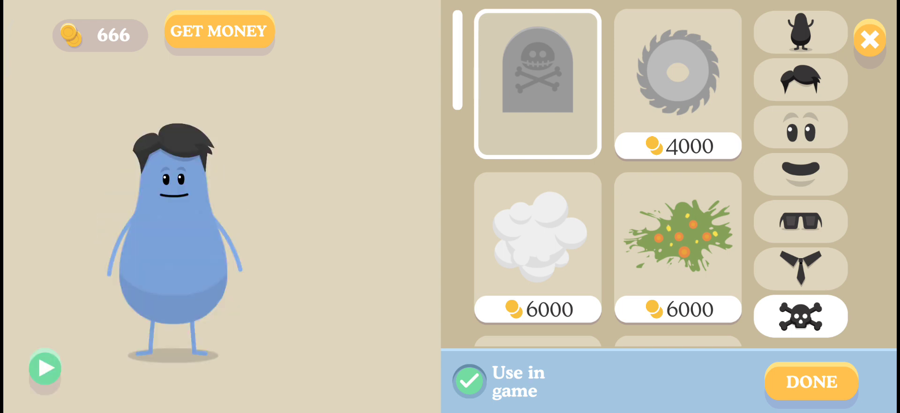
Preview the saw blade, cloud and splat effects, then try to finish, raising the 6000-coin Buy Items prompt.
click(679, 71)
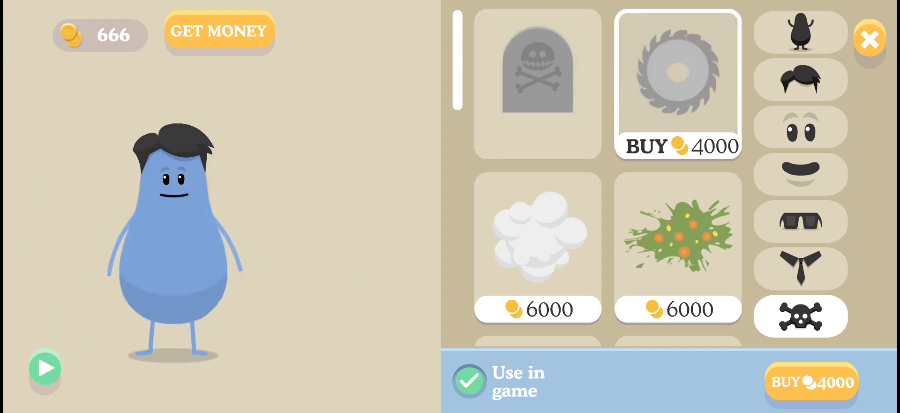
click(538, 240)
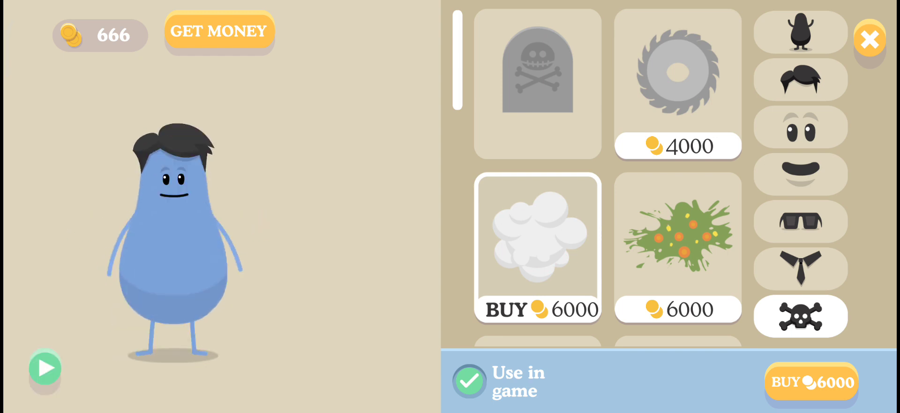
click(679, 239)
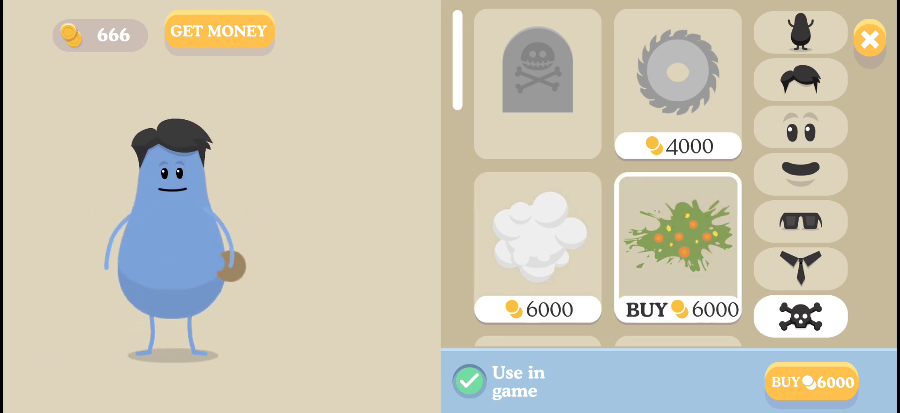
click(870, 39)
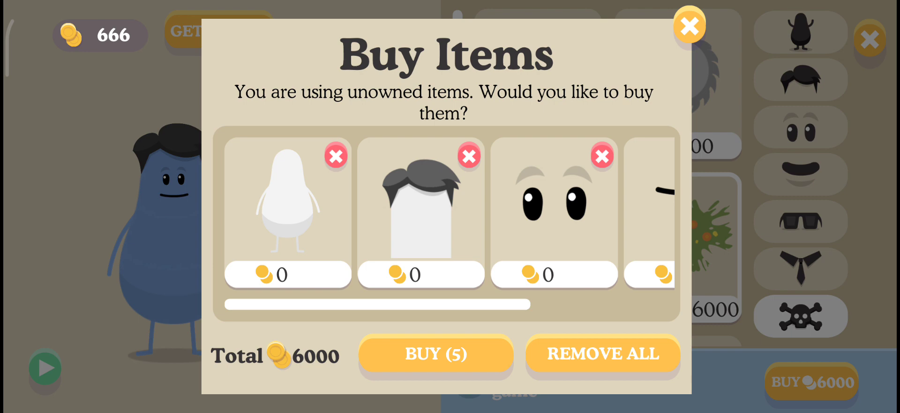
Remove the unowned splat effect from the Buy Items dialog and close the purchase prompt.
click(689, 26)
click(870, 37)
drag(586, 268, 358, 312)
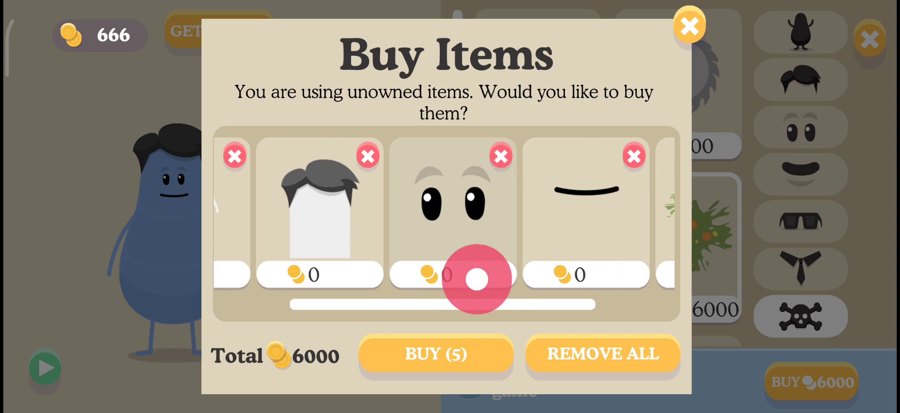
click(651, 155)
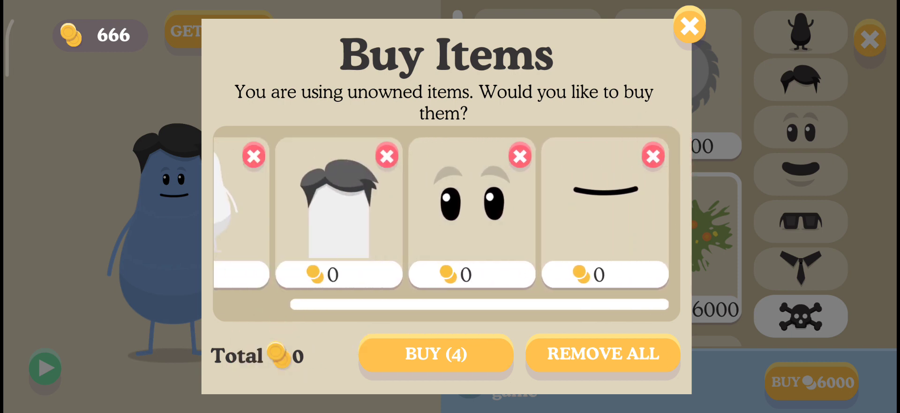
click(689, 26)
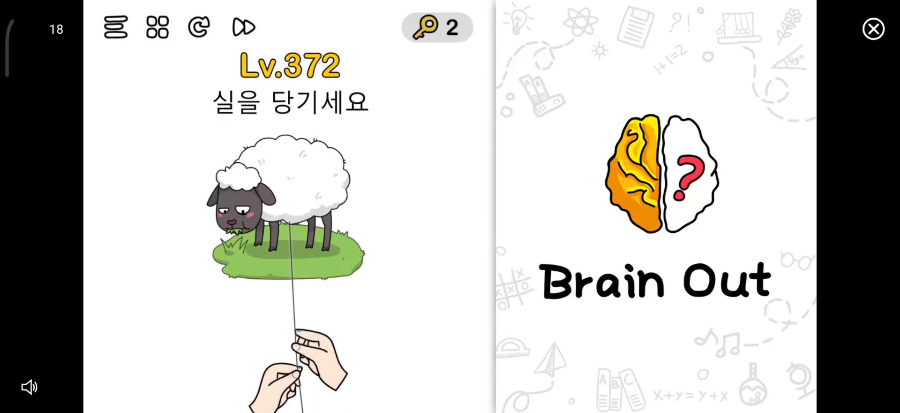
Close the Brain Out video ad and its playable end card to return to the round.
click(874, 27)
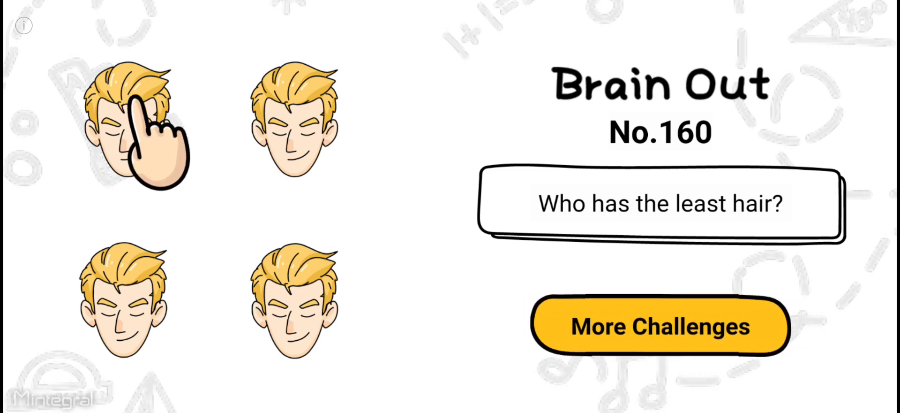
click(865, 31)
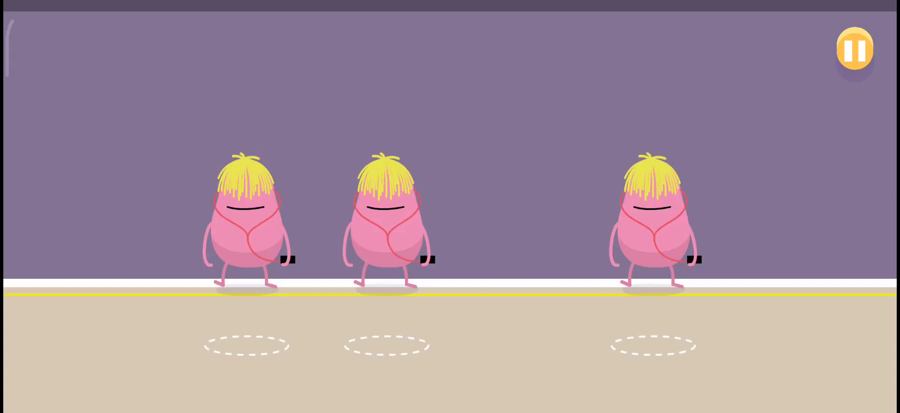
Drag all three beans from the yellow line down to safety below it.
drag(387, 225, 360, 398)
drag(246, 226, 348, 397)
drag(652, 226, 657, 398)
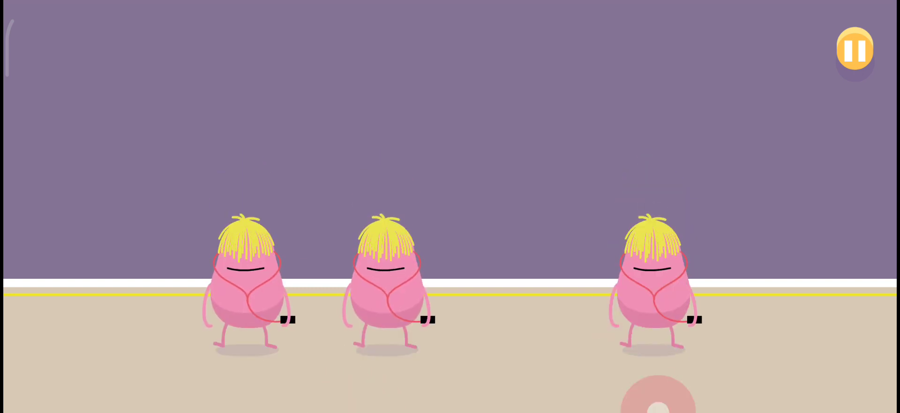